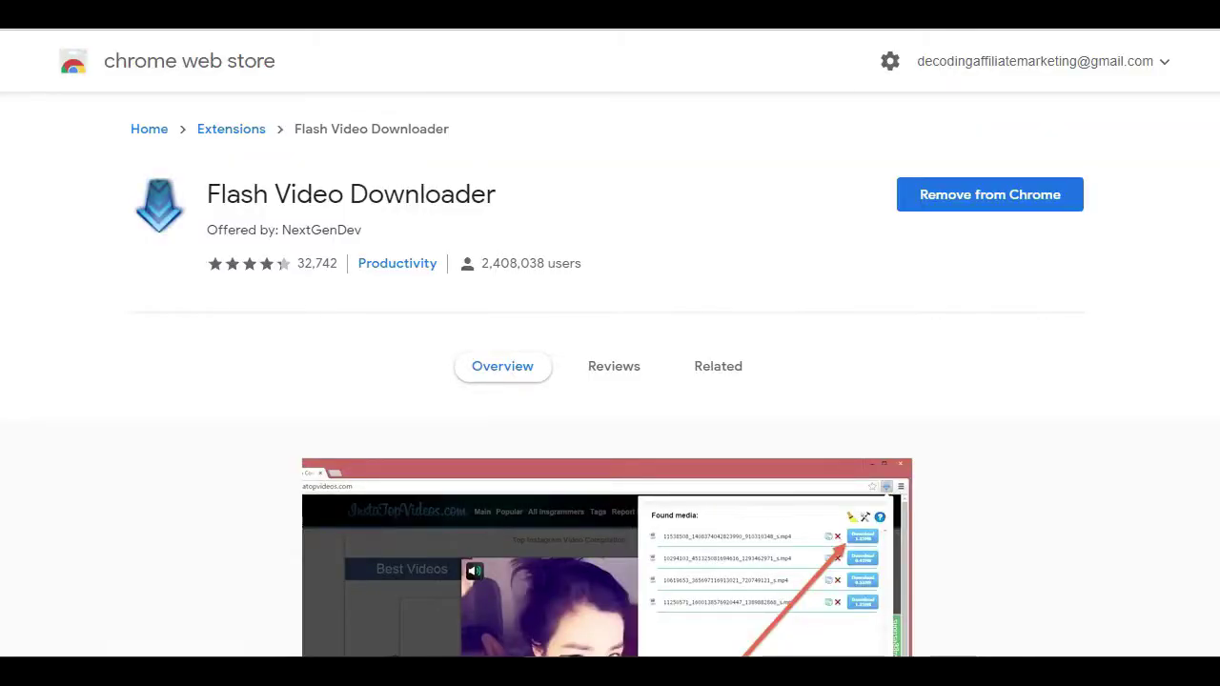
- Examine the Flash Video Downloader page in the Chrome Web Store, including its name, overview and additional information
scroll(610, 381, down, 4)
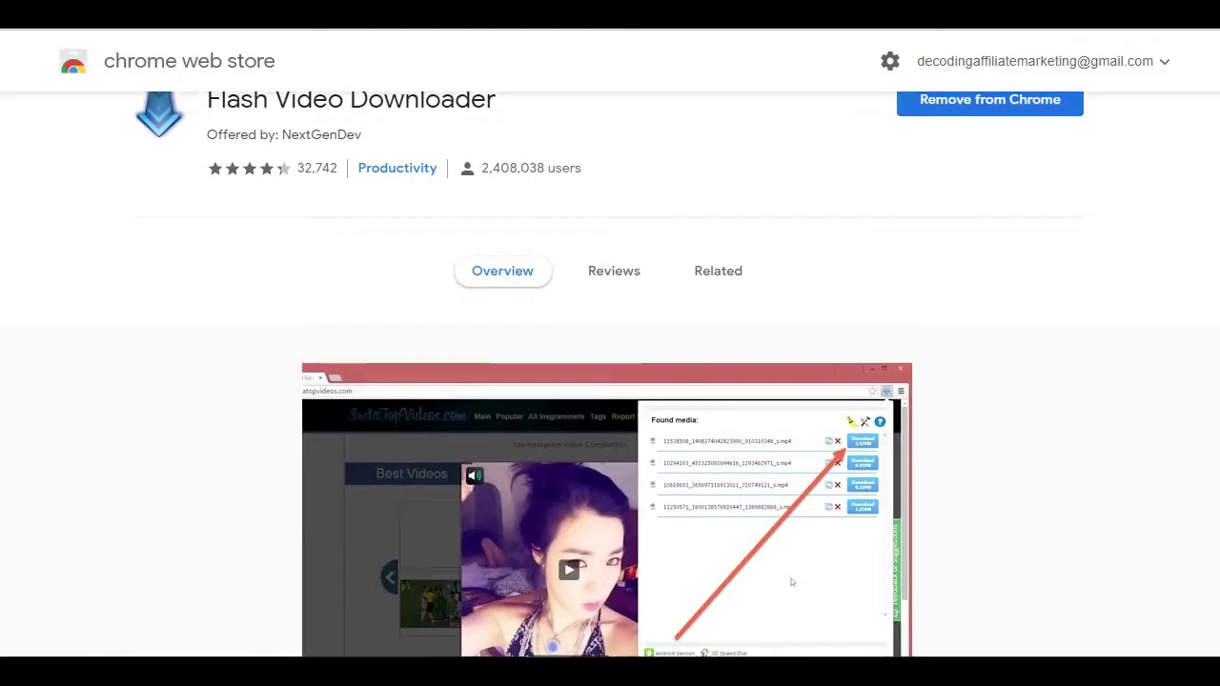
scroll(610, 382, down, 5)
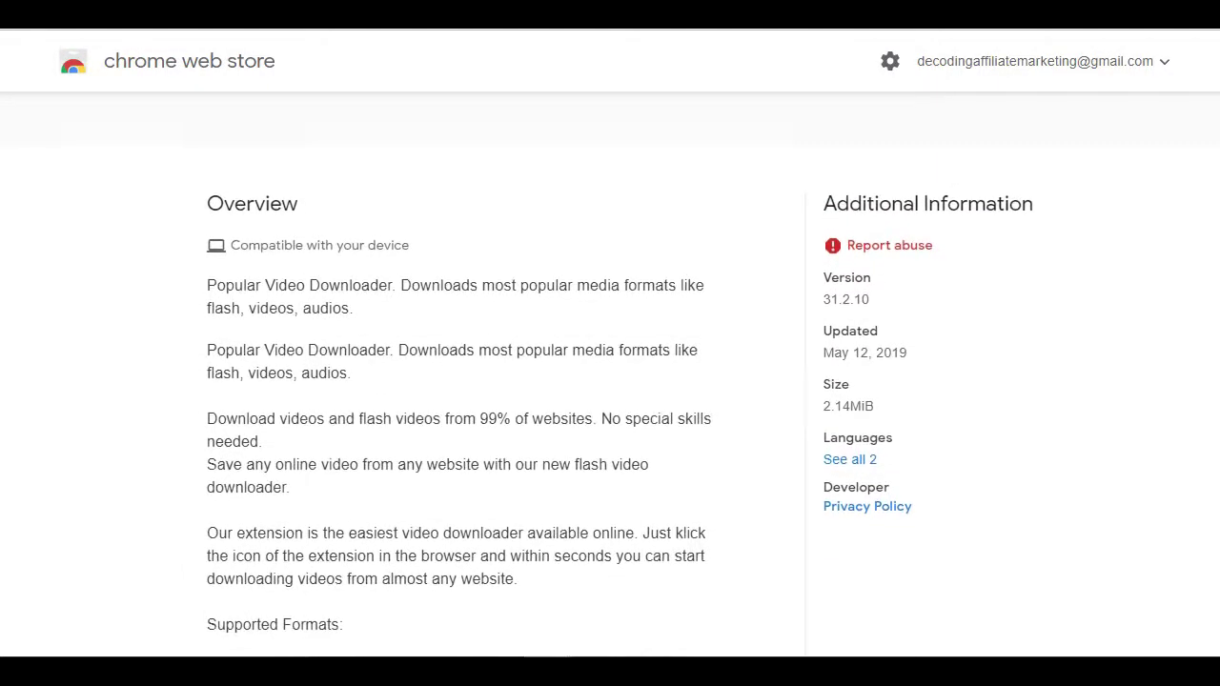
scroll(610, 381, down, 1)
scroll(611, 382, up, 9)
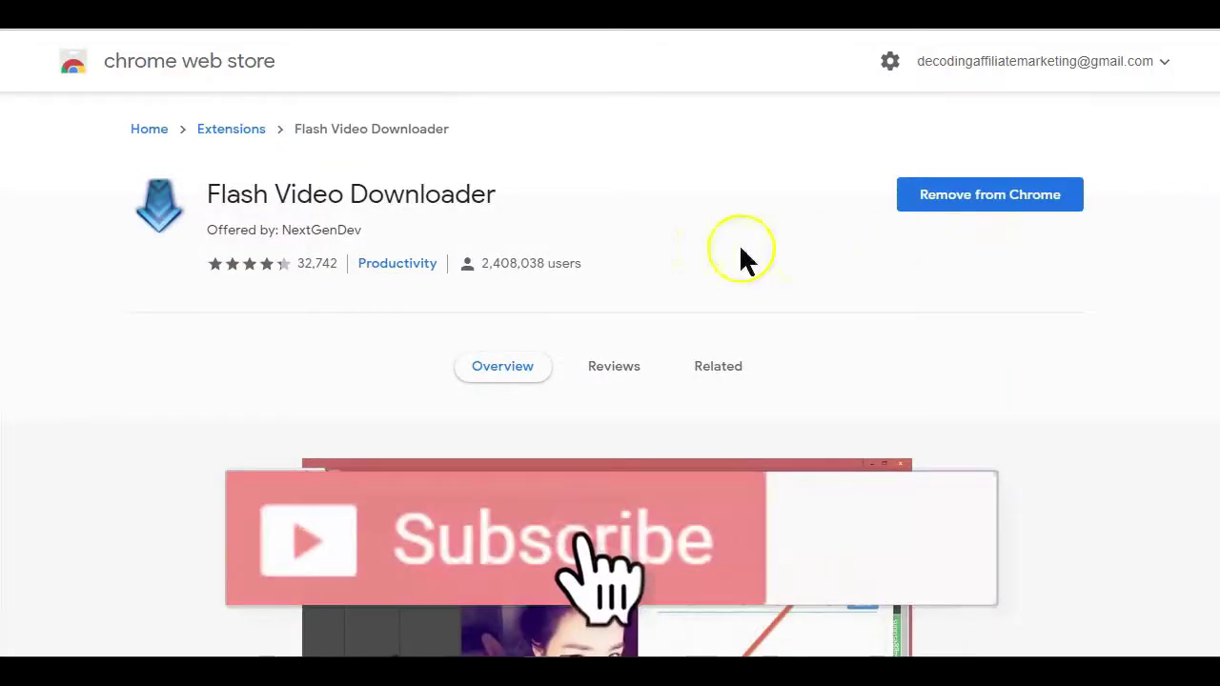
drag(208, 193, 493, 194)
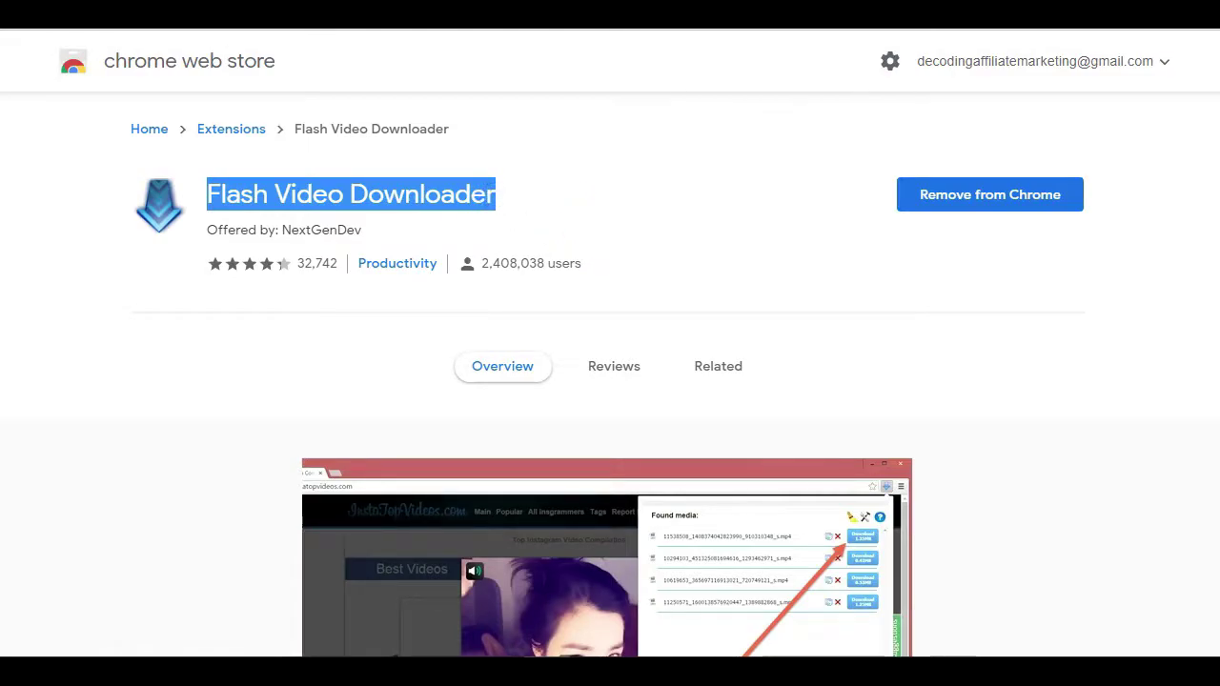
click(631, 140)
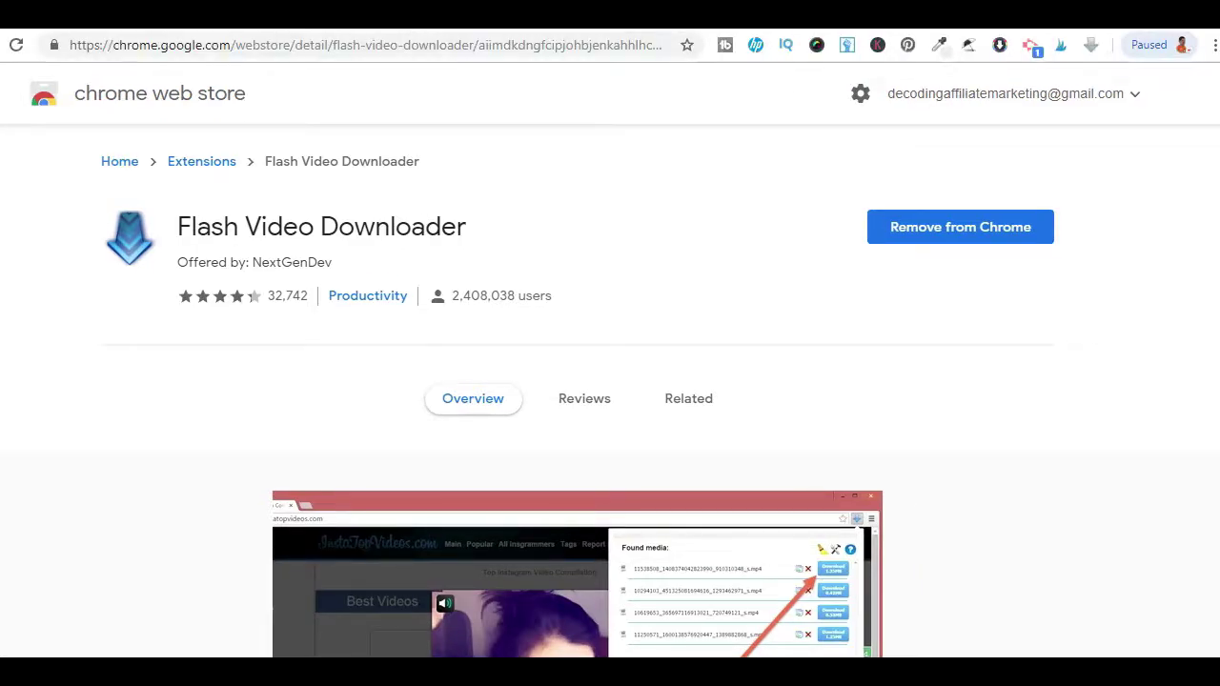
scroll(950, 449, down, 1)
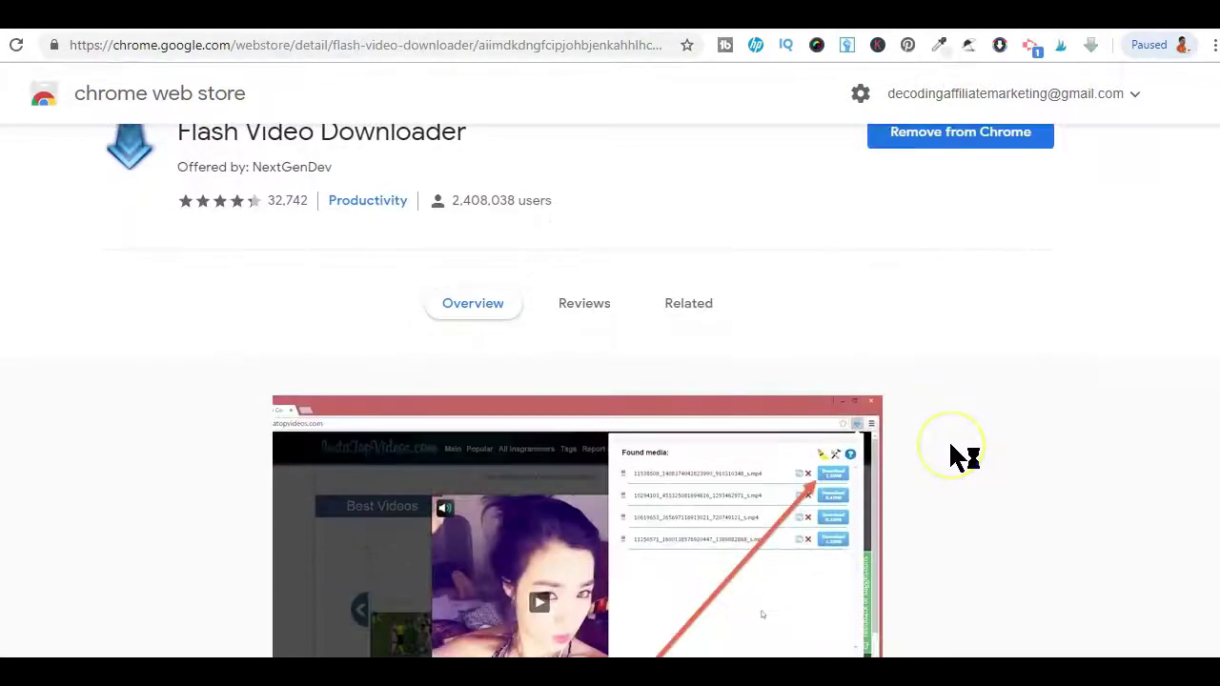
scroll(951, 448, up, 1)
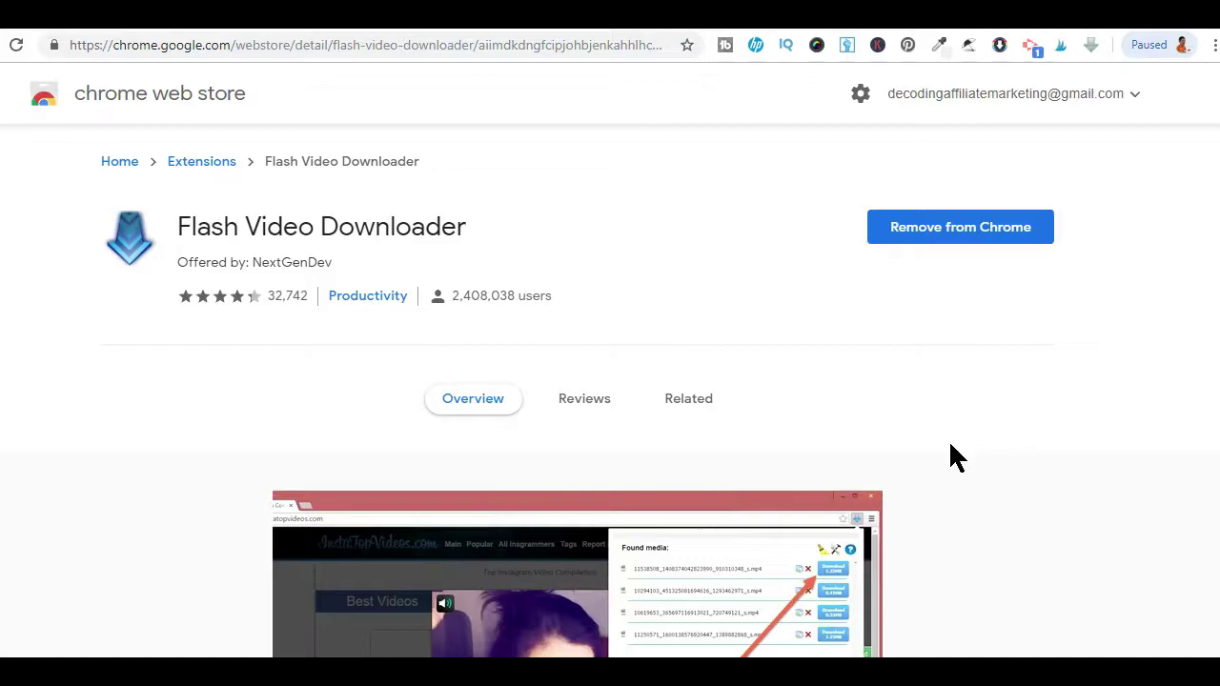
- Open the browser's extension management page and remove the Flash Video Downloader extension
click(1215, 49)
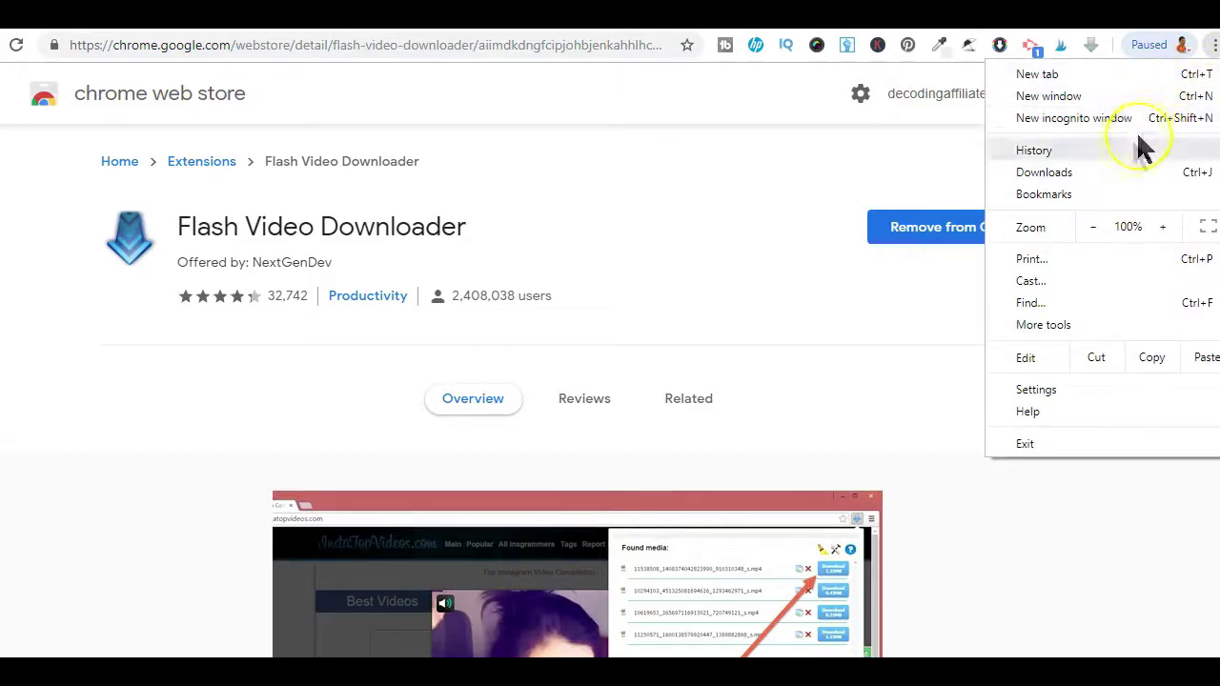
mouse_move(1049, 334)
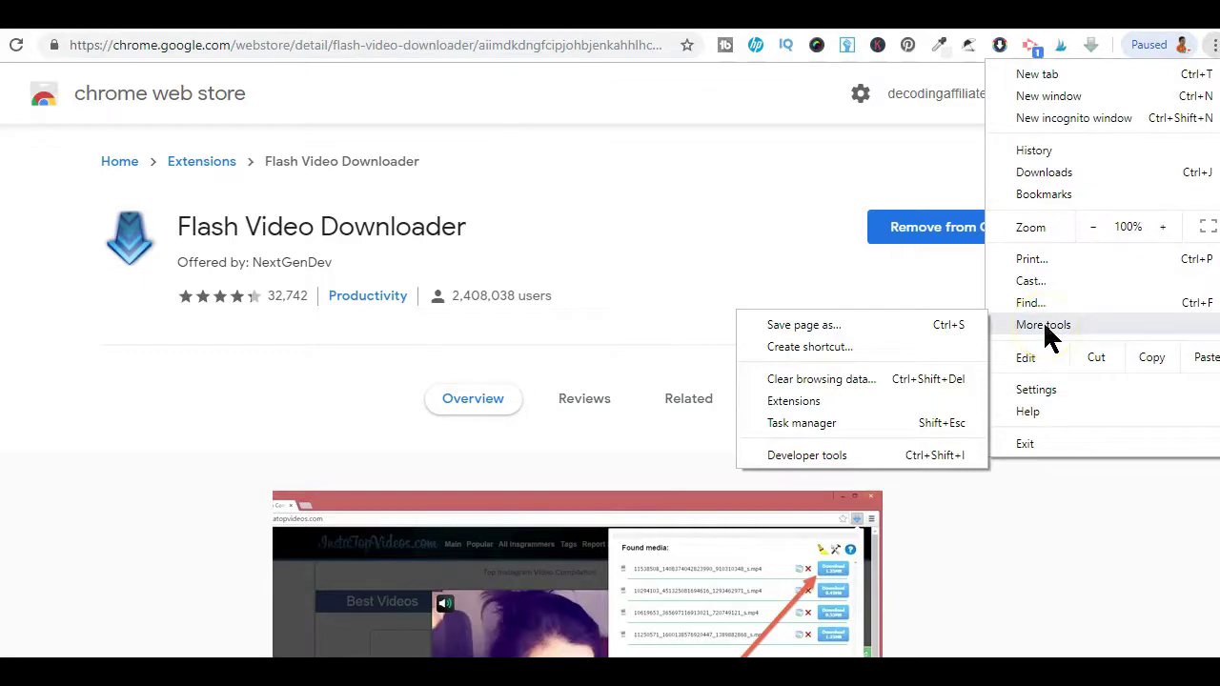
click(770, 401)
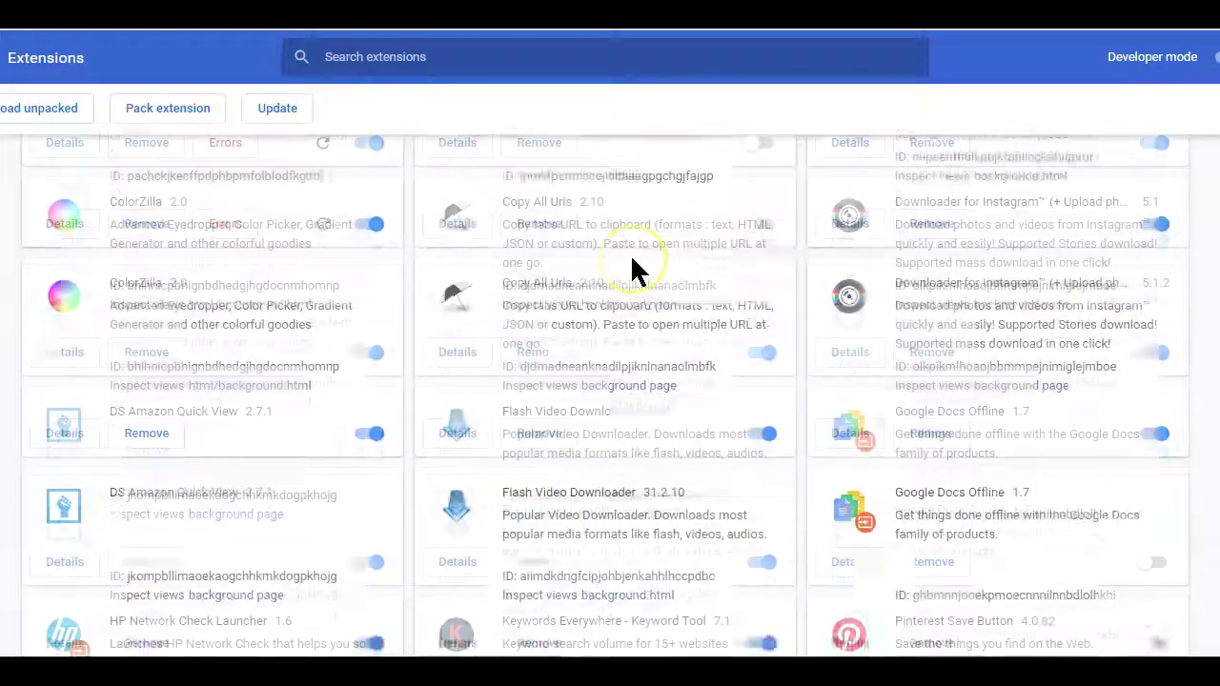
scroll(637, 270, down, 1)
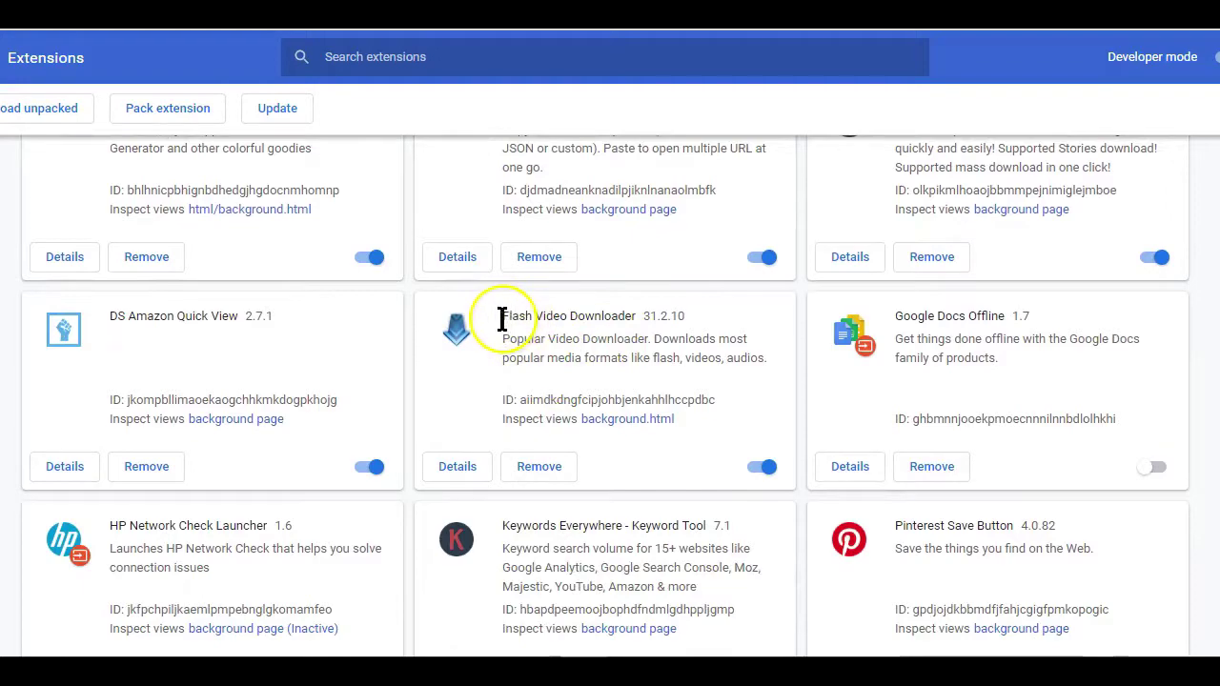
drag(502, 319, 646, 334)
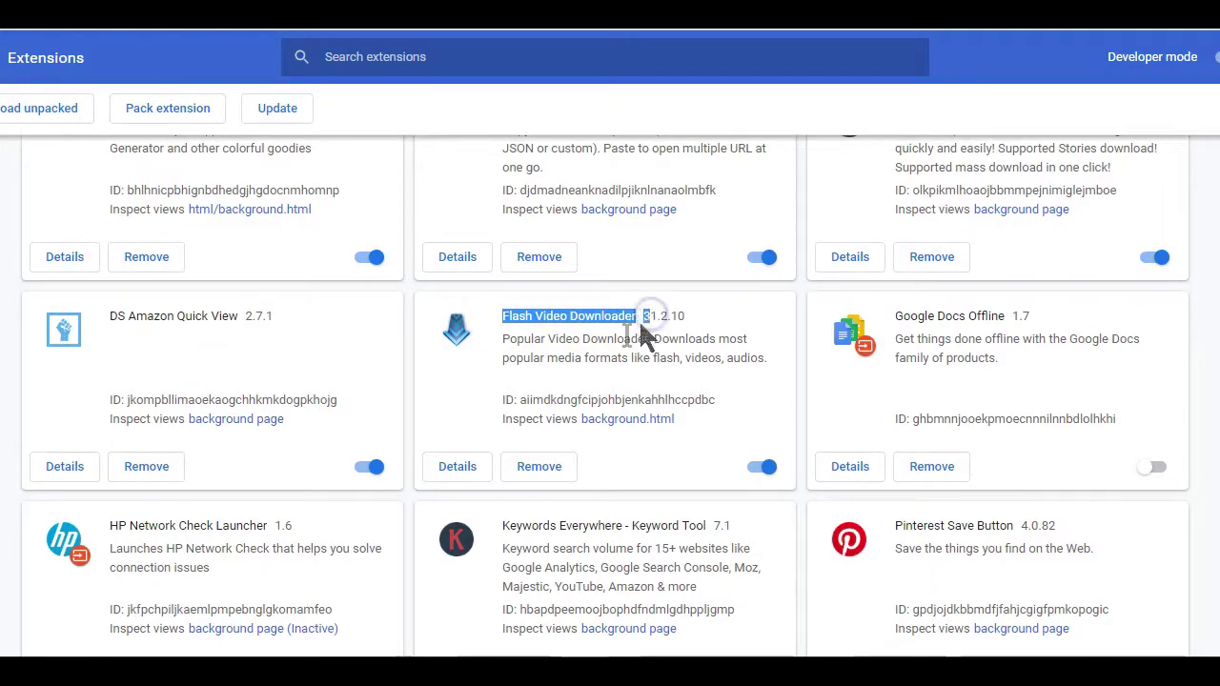
click(540, 469)
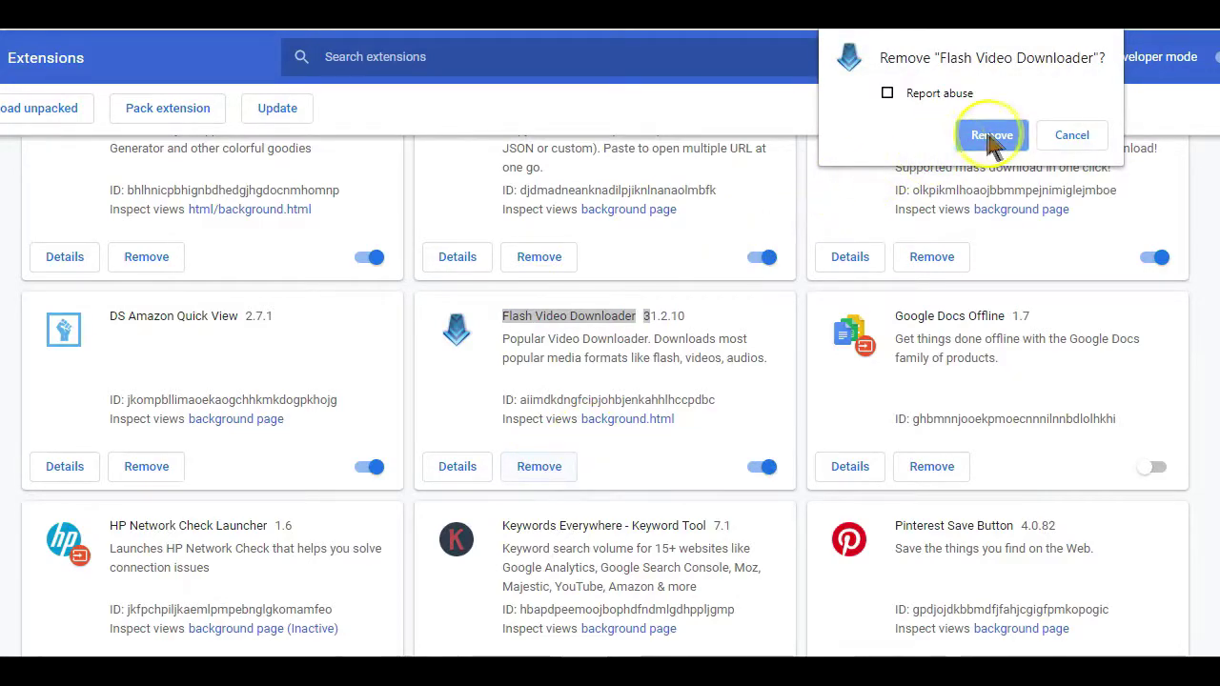
click(991, 134)
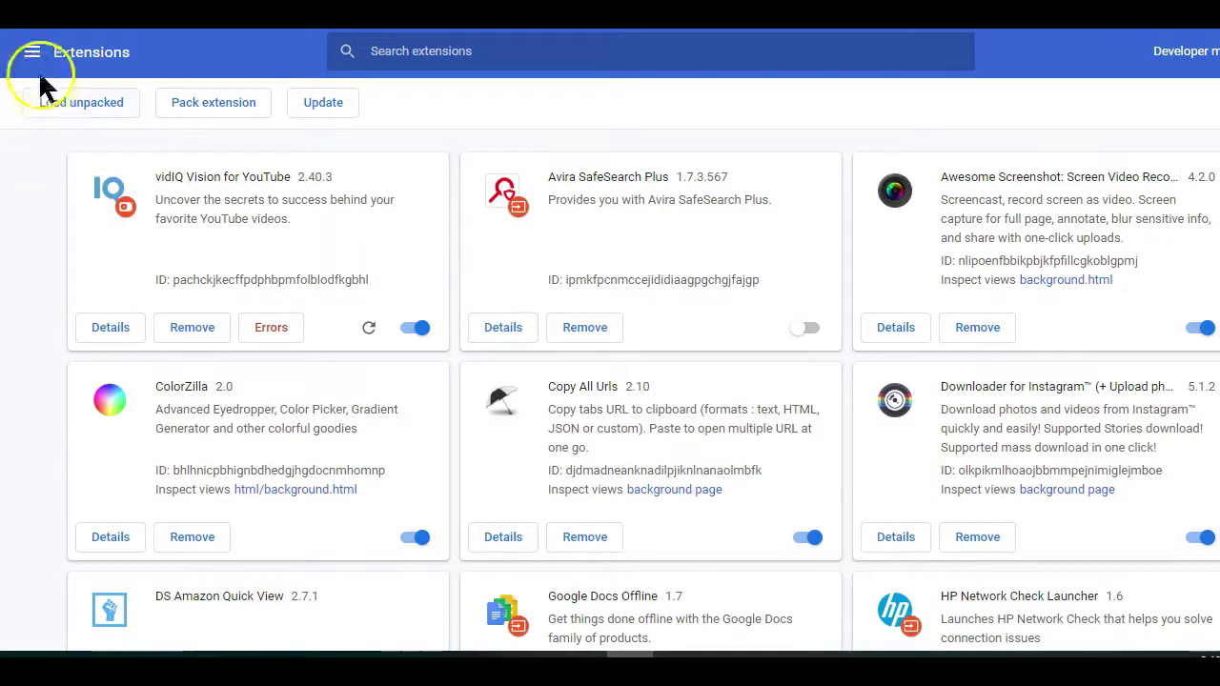
- Open the Chrome Web Store from the extension management page and look over its home page
click(32, 54)
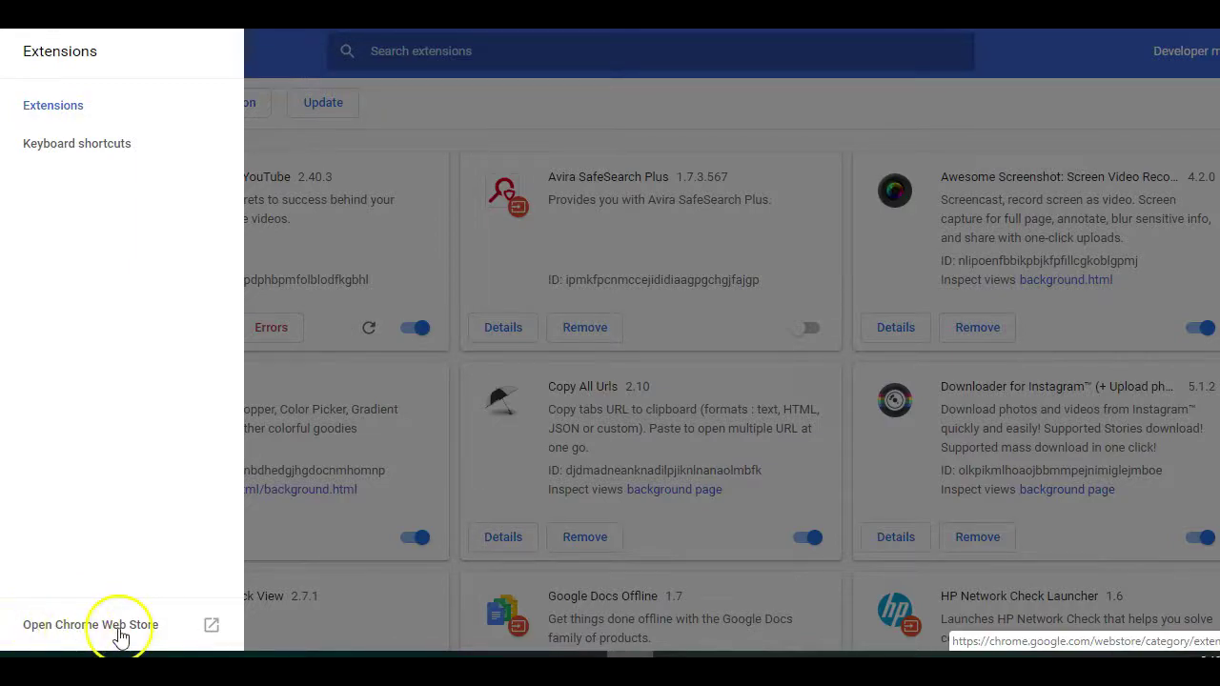
click(118, 634)
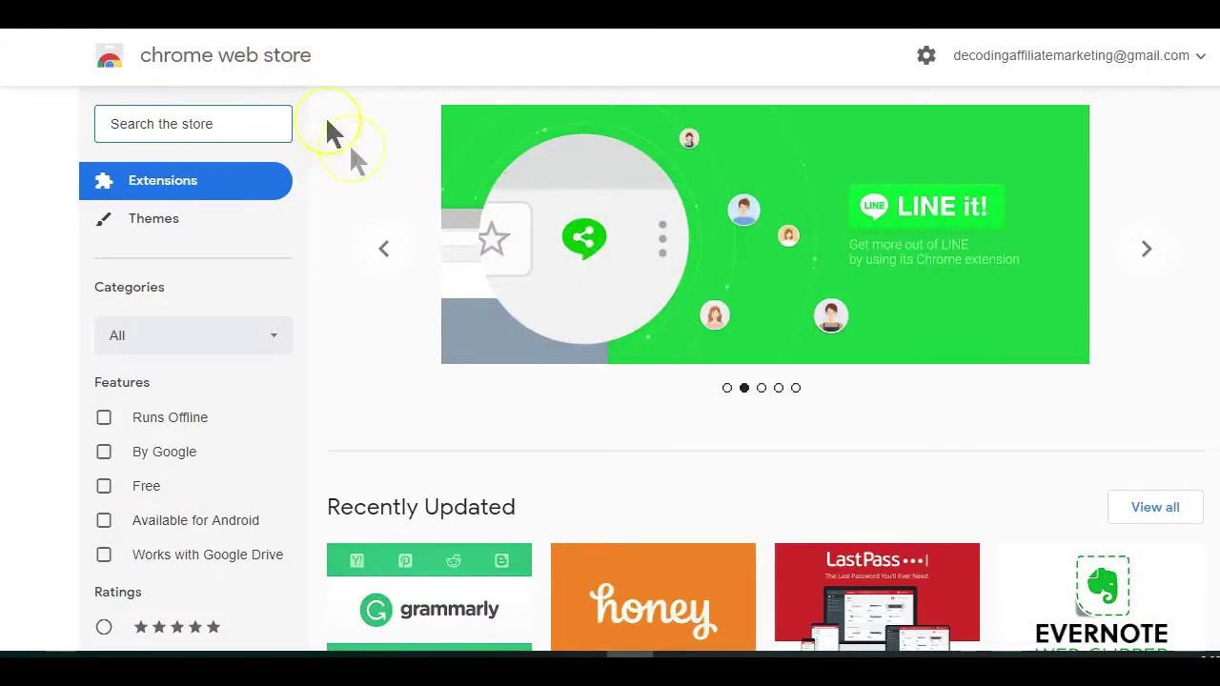
scroll(381, 172, down, 10)
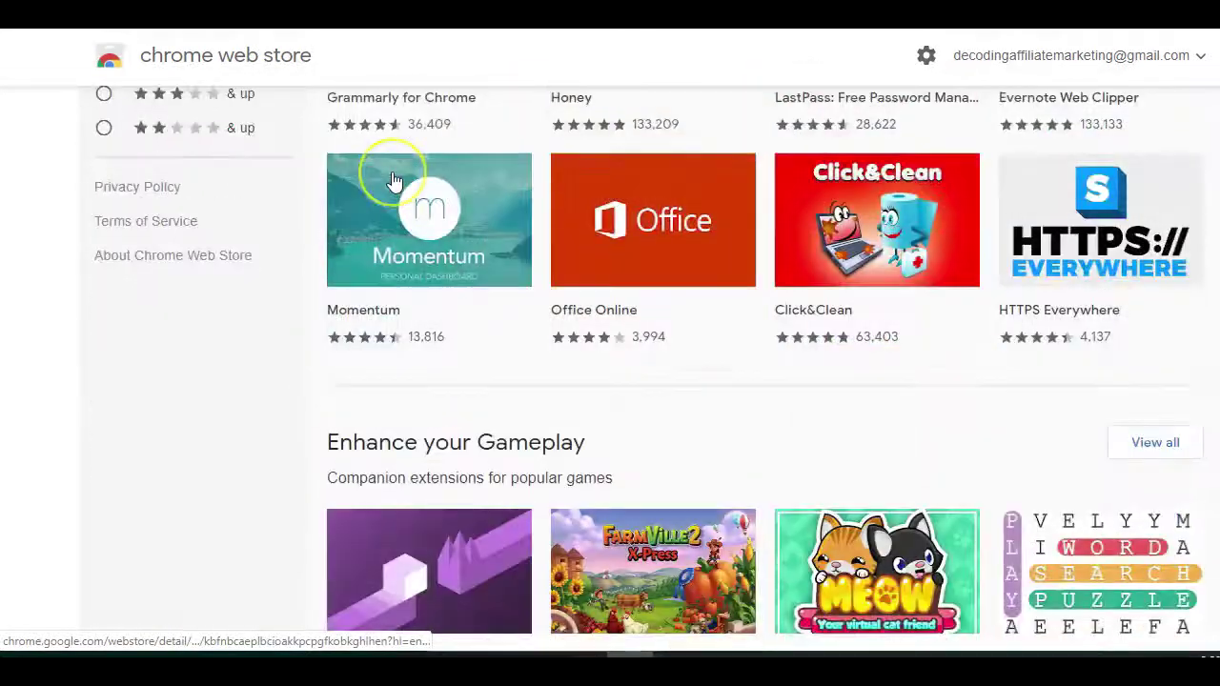
scroll(392, 171, up, 10)
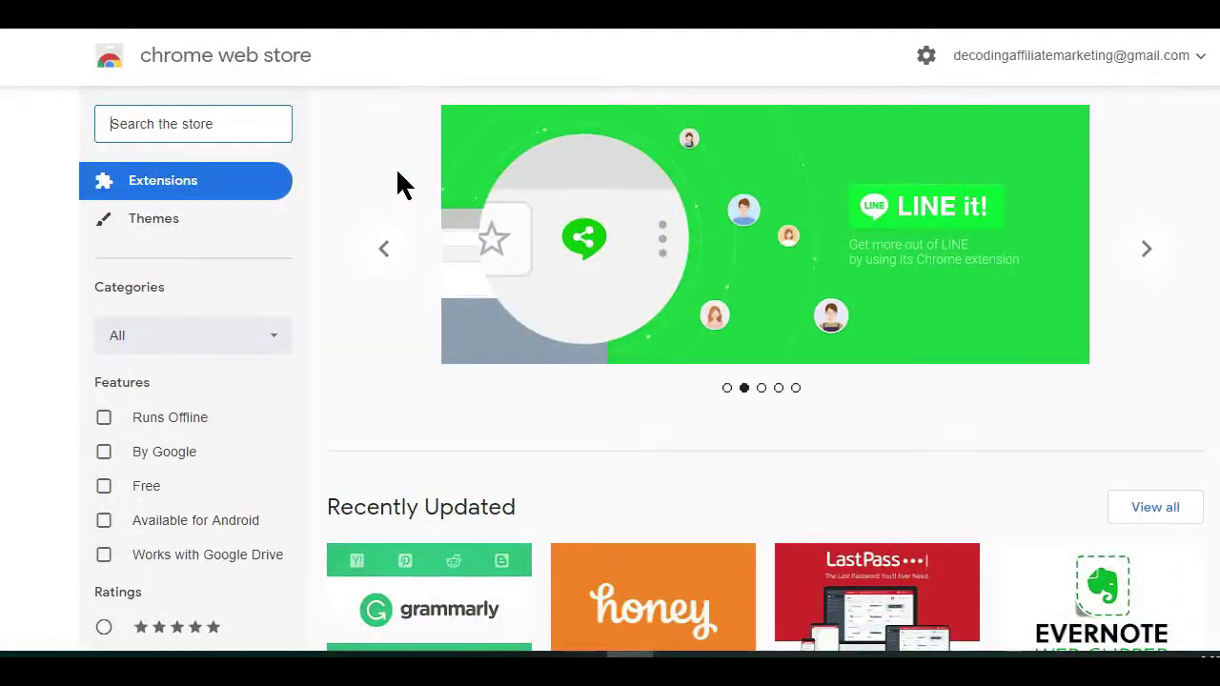
- Search the store for "flash video downloader" and expand the results to show more extensions
click(214, 134)
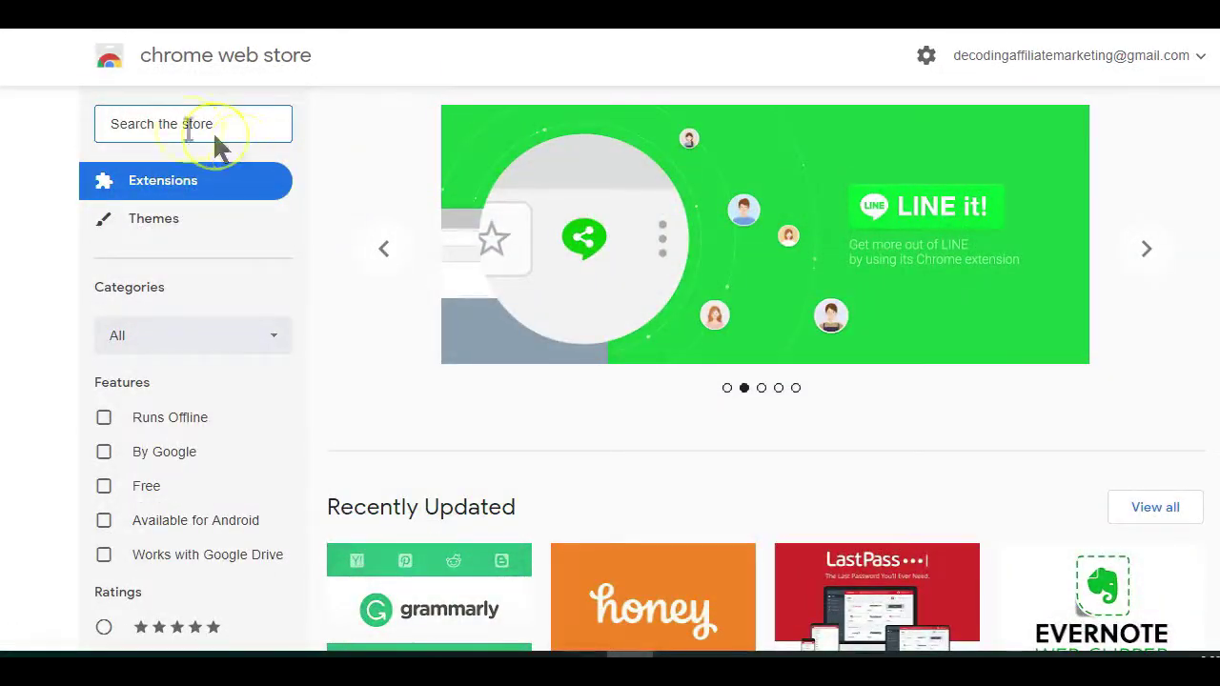
click(159, 122)
text(flash video downloader)
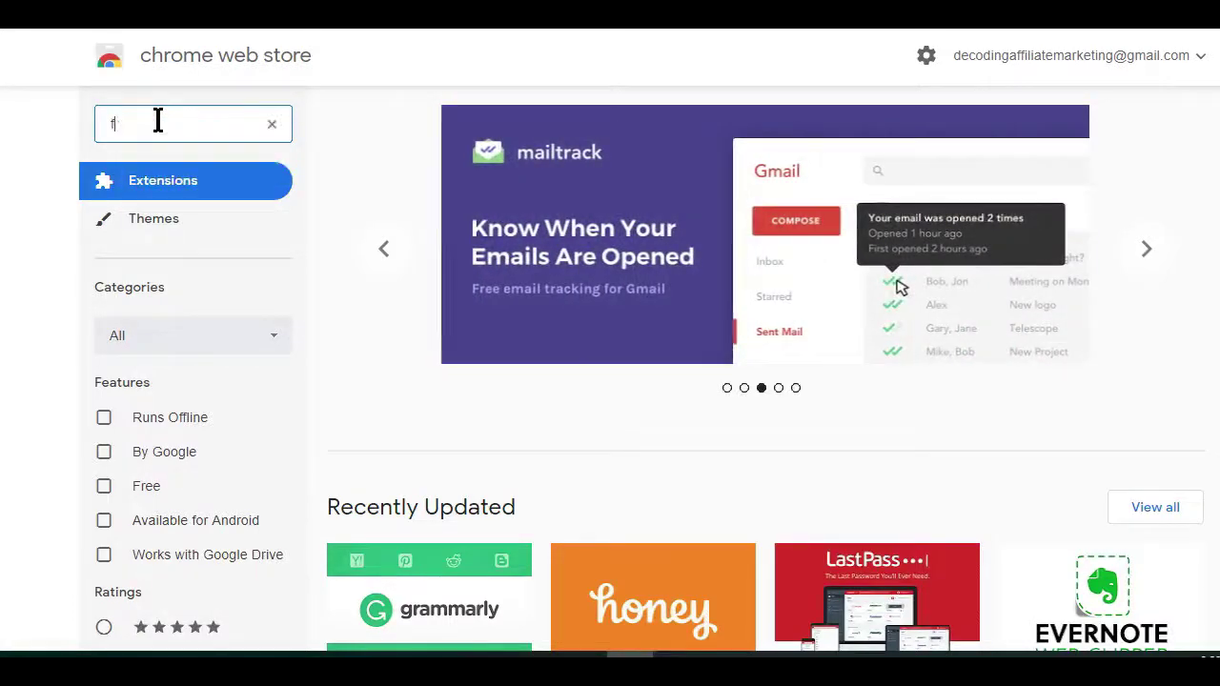
key(Return)
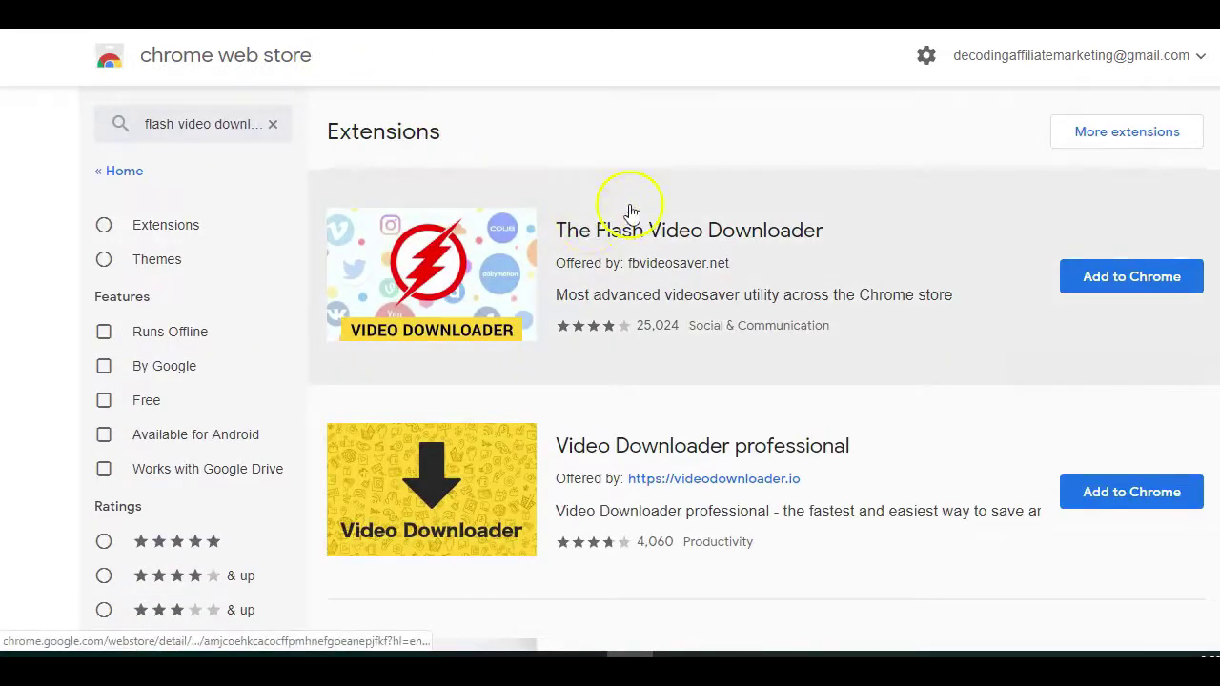
click(1101, 133)
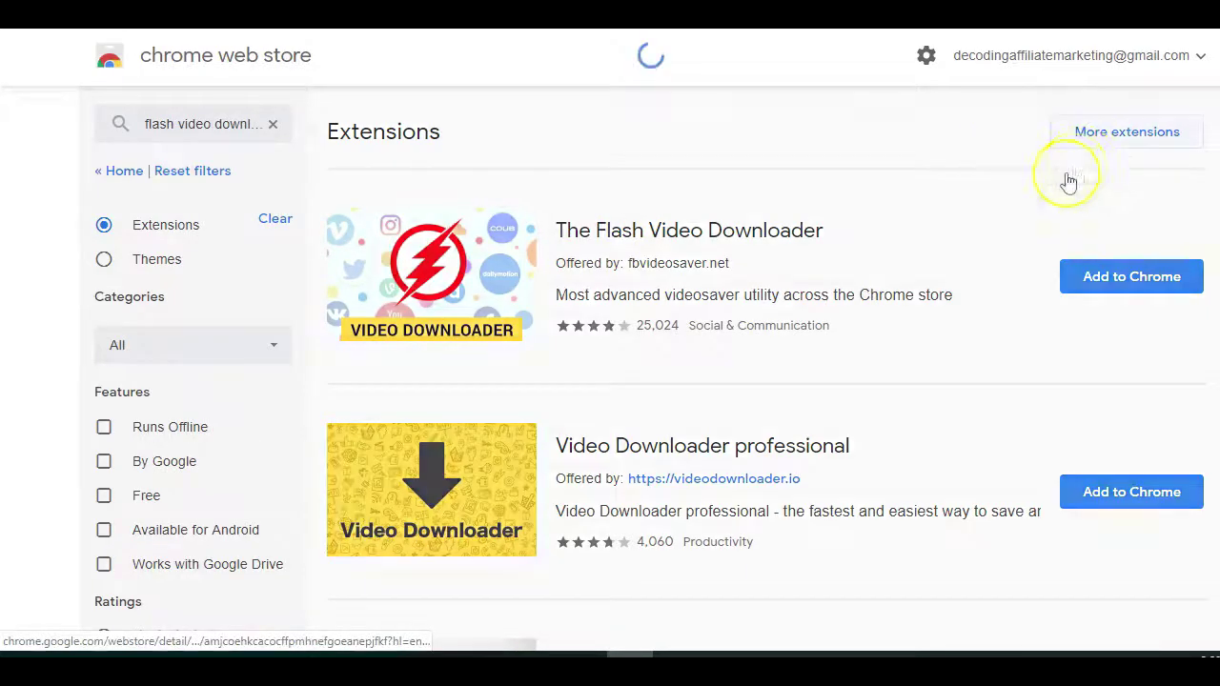
- Add the Flash Video Downloader extension offered by NextGenDev to Chrome, accepting its permissions
scroll(817, 267, down, 3)
scroll(787, 289, down, 3)
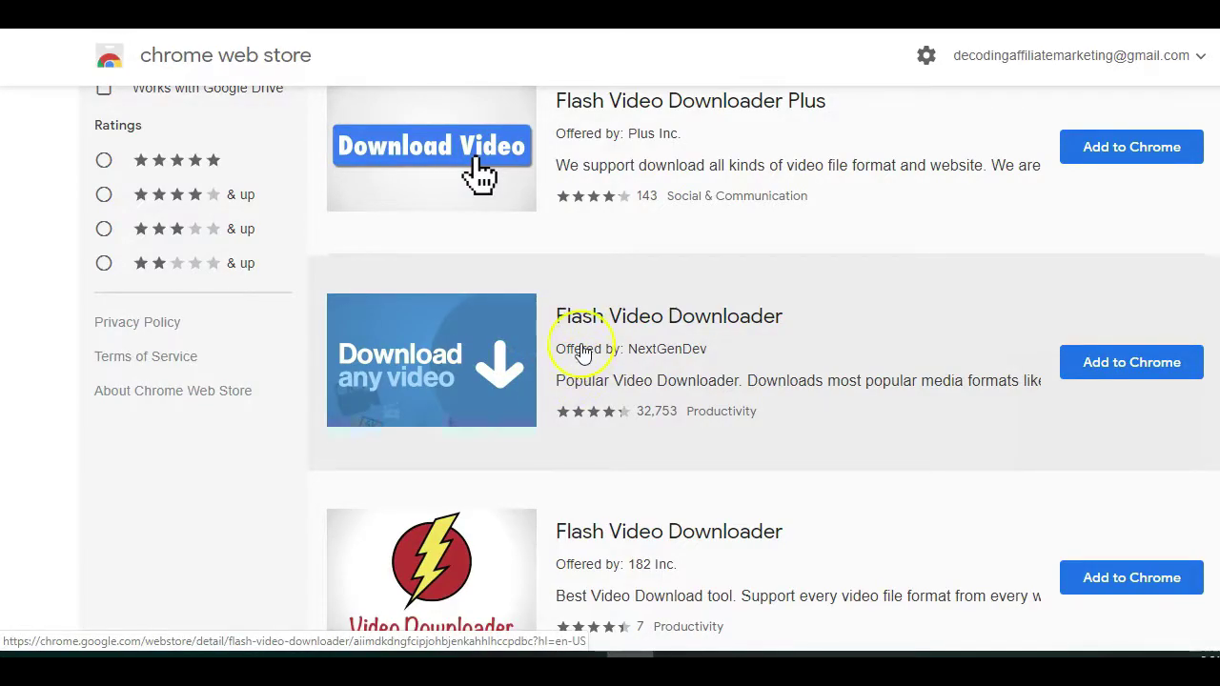
scroll(583, 354, down, 1)
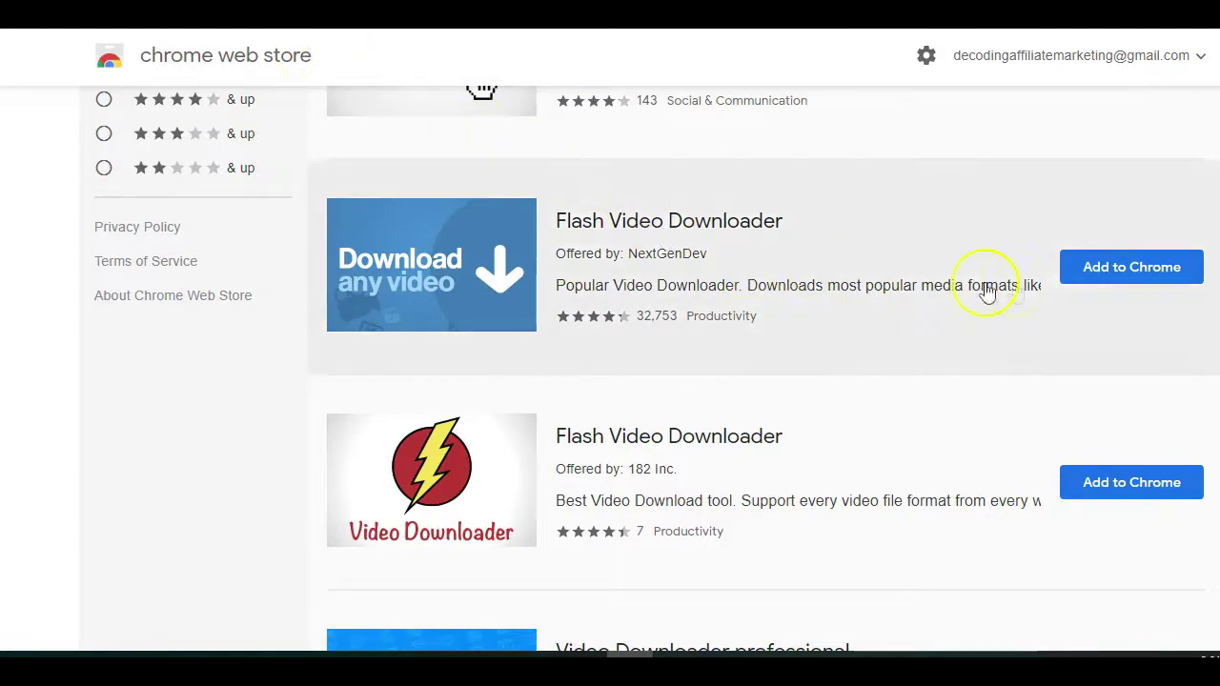
click(1129, 271)
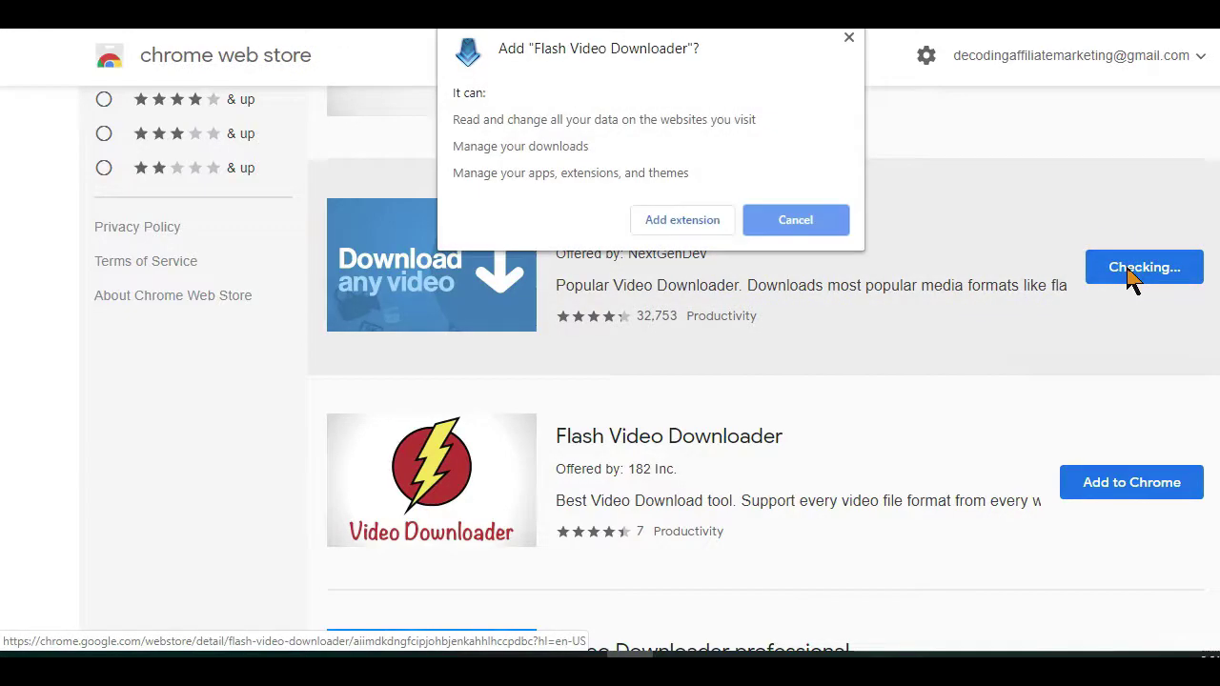
click(710, 221)
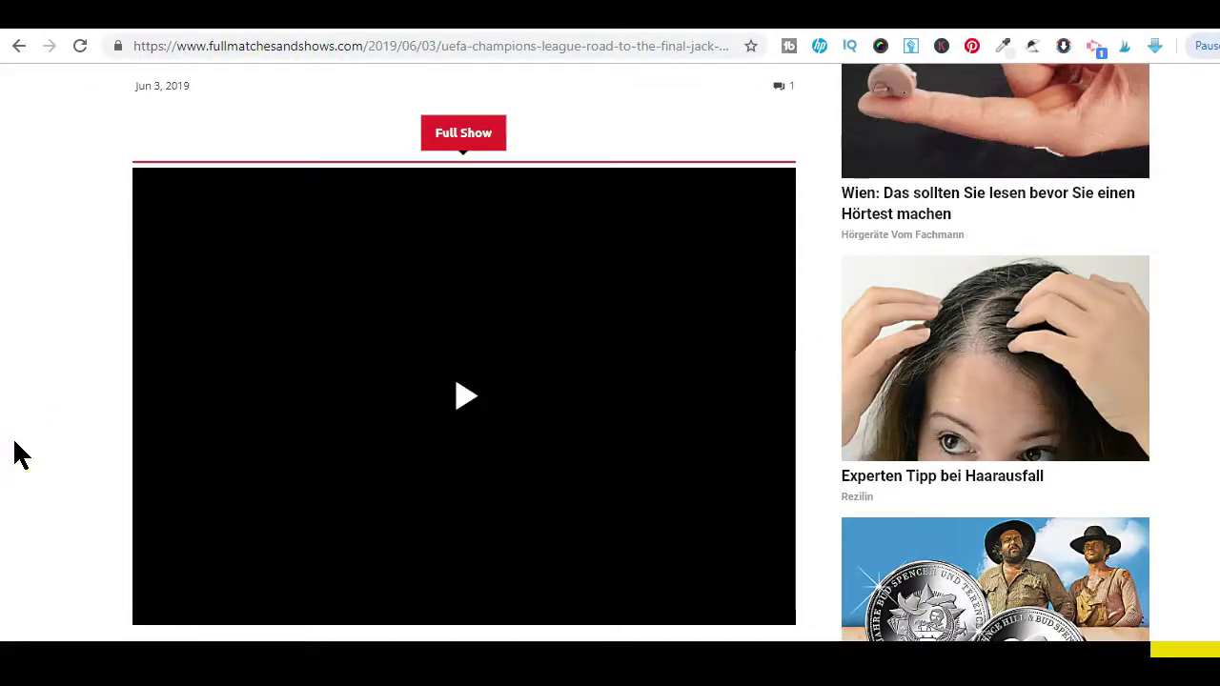
- Start playing the Full Show video on the "UEFA Champions League – Road To The Final" page at fullmatchesandshows.com
scroll(22, 438, down, 2)
scroll(22, 438, up, 4)
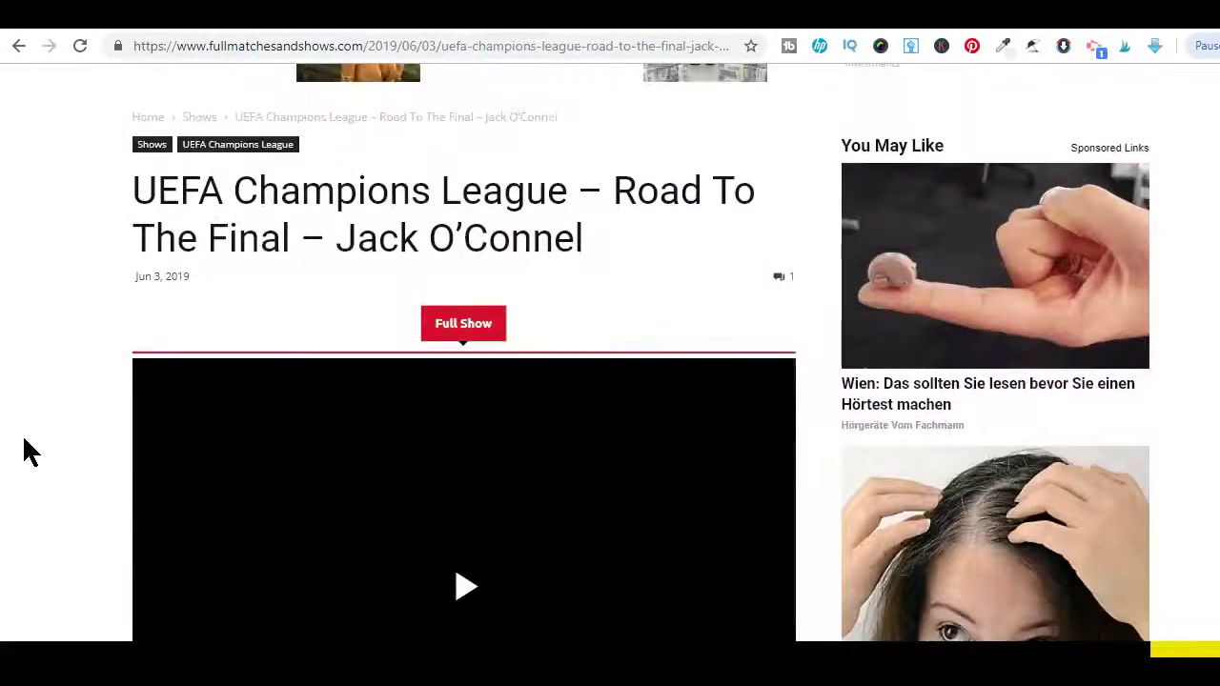
scroll(24, 442, down, 2)
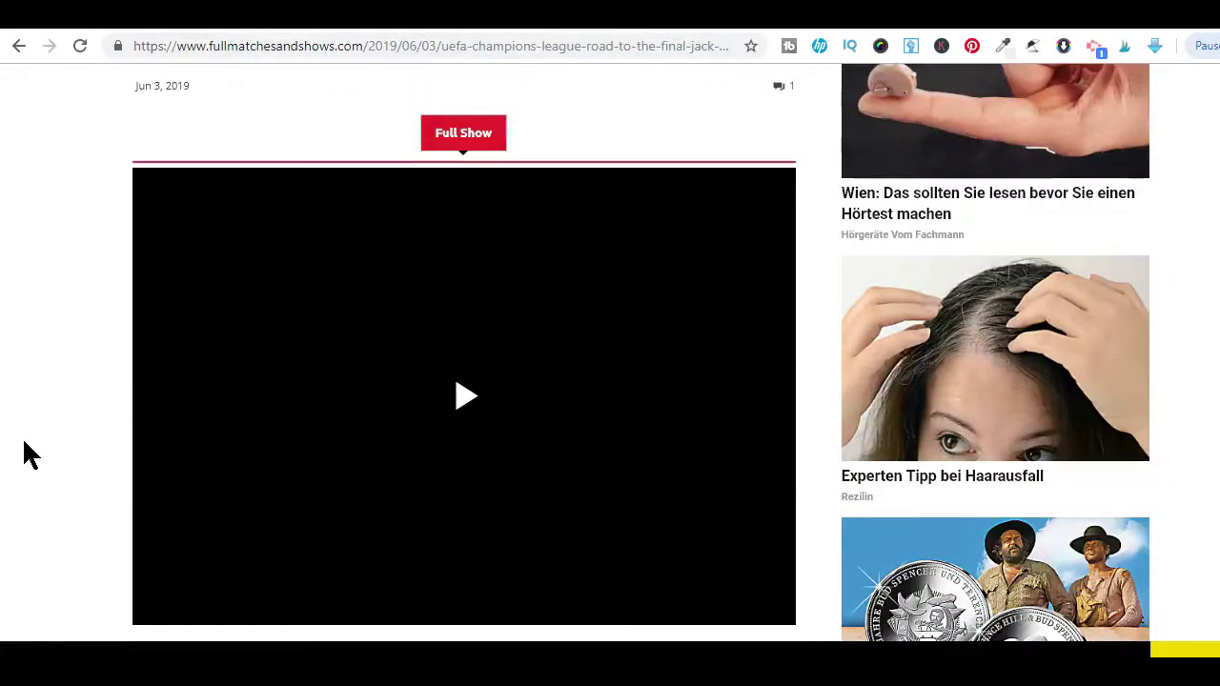
click(466, 397)
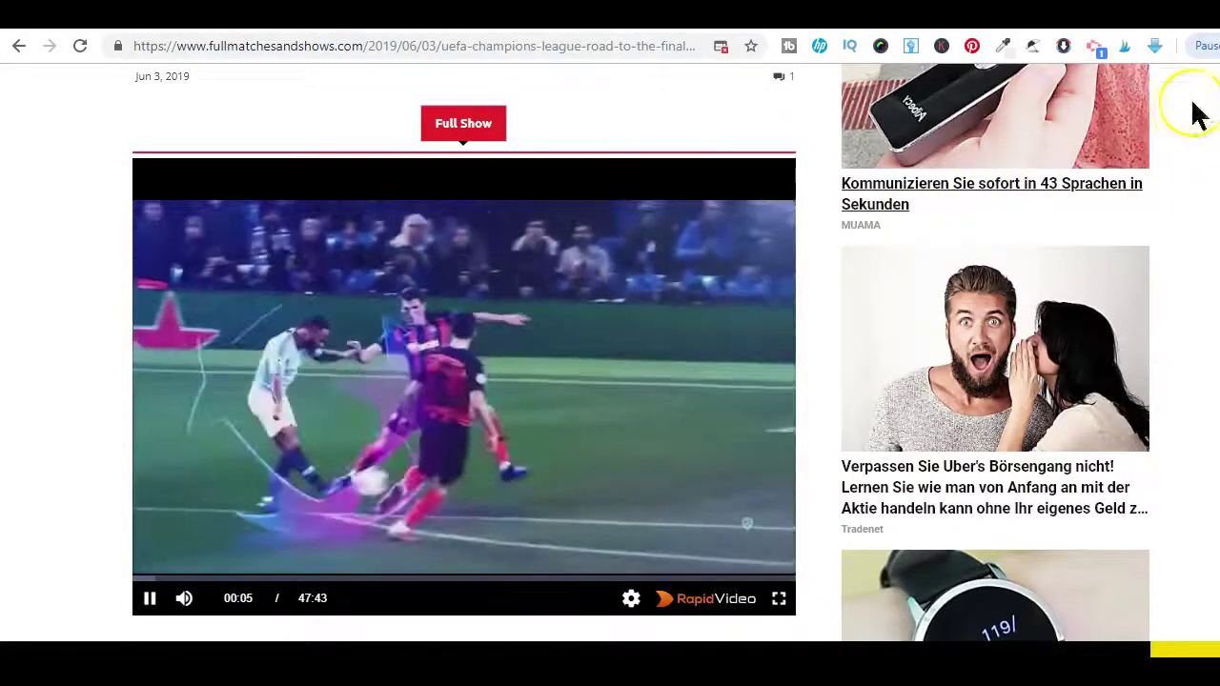
- Download the 199.57MB video found by Flash Video Downloader, saving it as an MP4 in Downloads under the suggested file name
click(1153, 50)
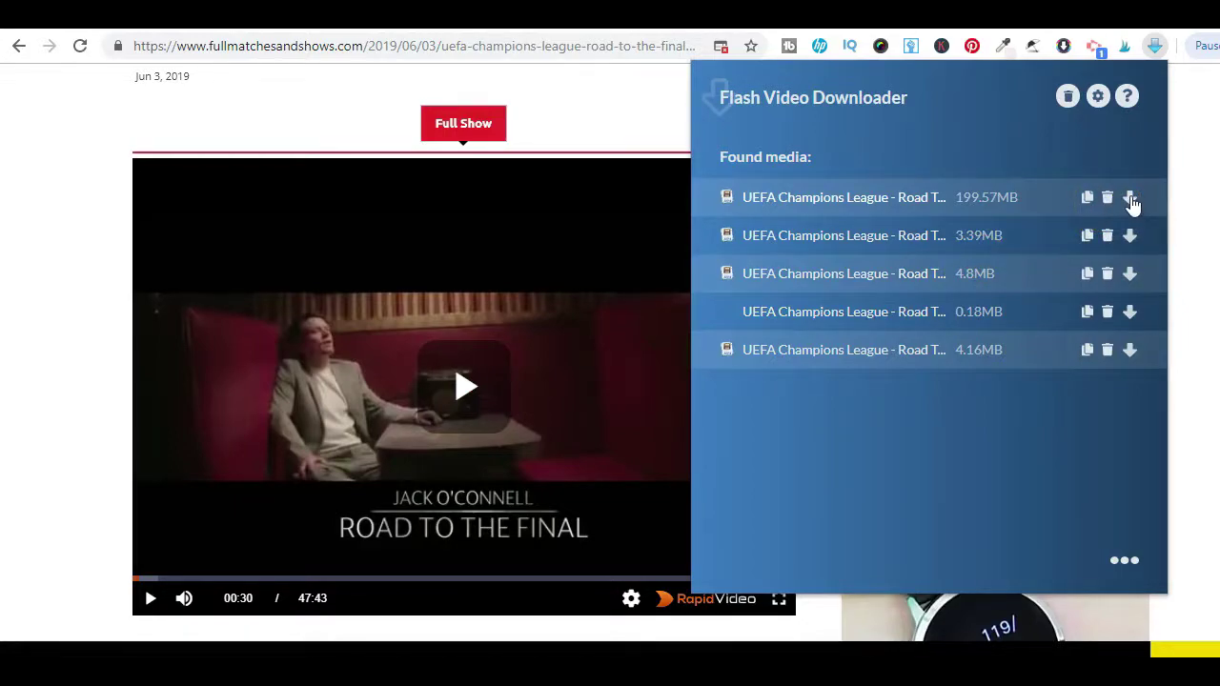
click(1130, 198)
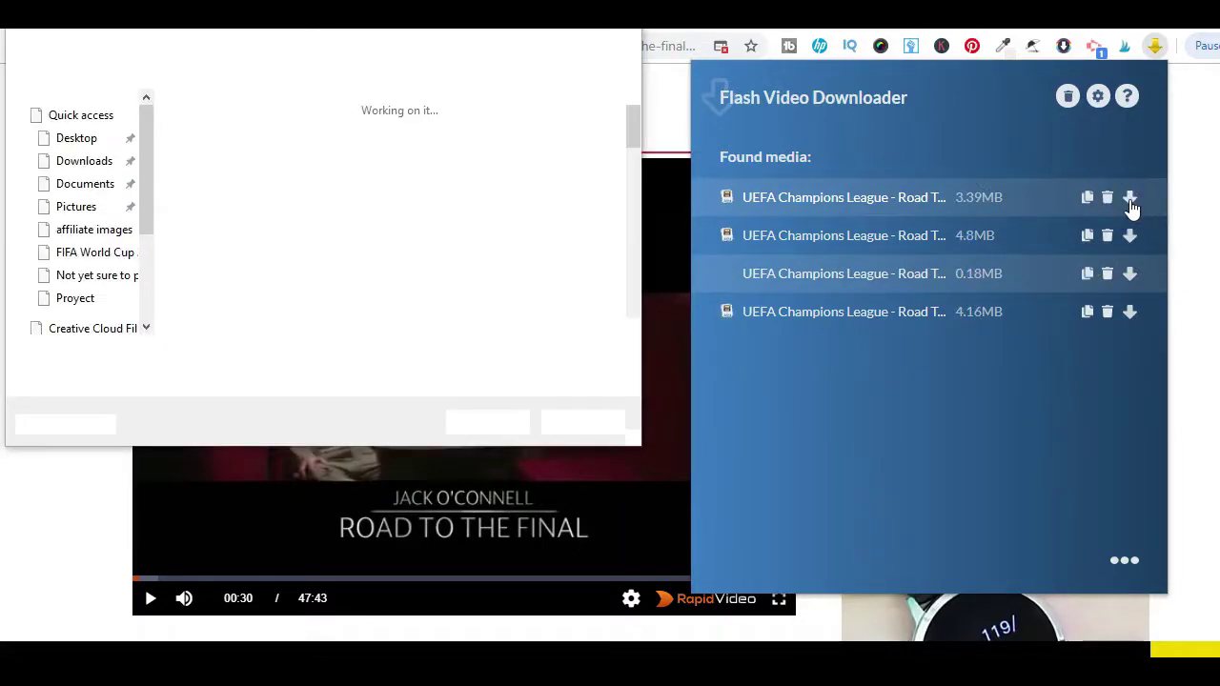
click(1064, 212)
click(754, 243)
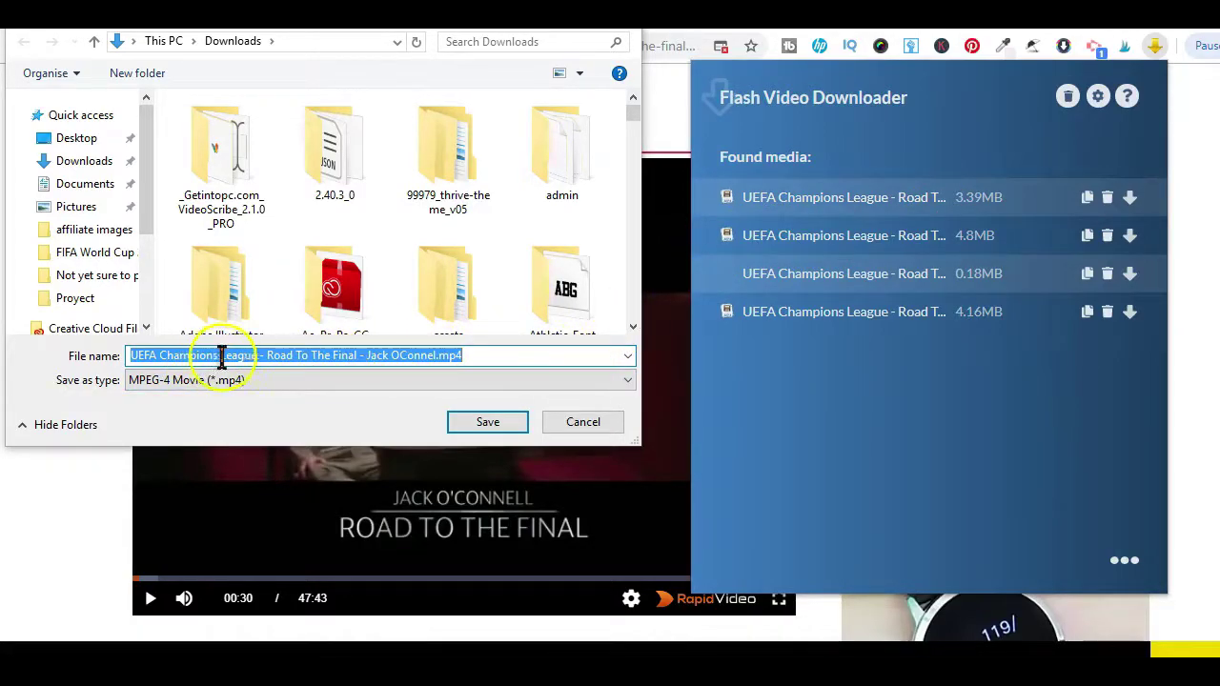
click(487, 423)
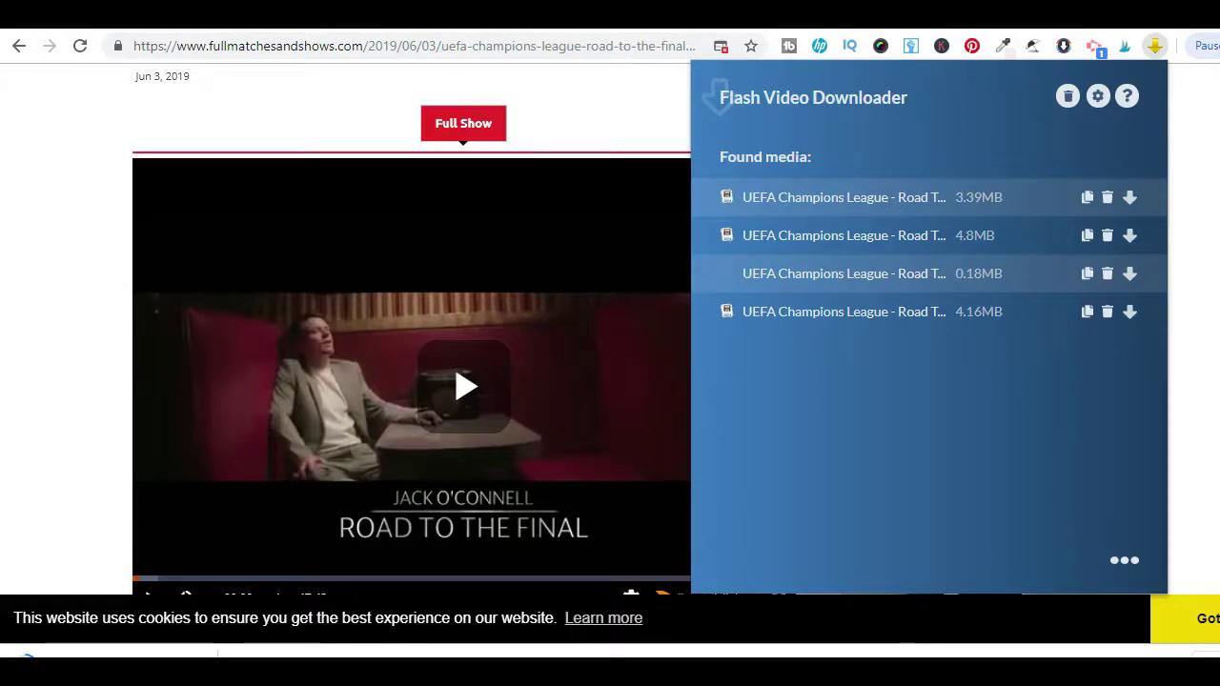
- Examine the Flash Video Downloader's global options for formats and video size, and return to the UEFA Champions League video page
click(1130, 200)
drag(1096, 207, 722, 186)
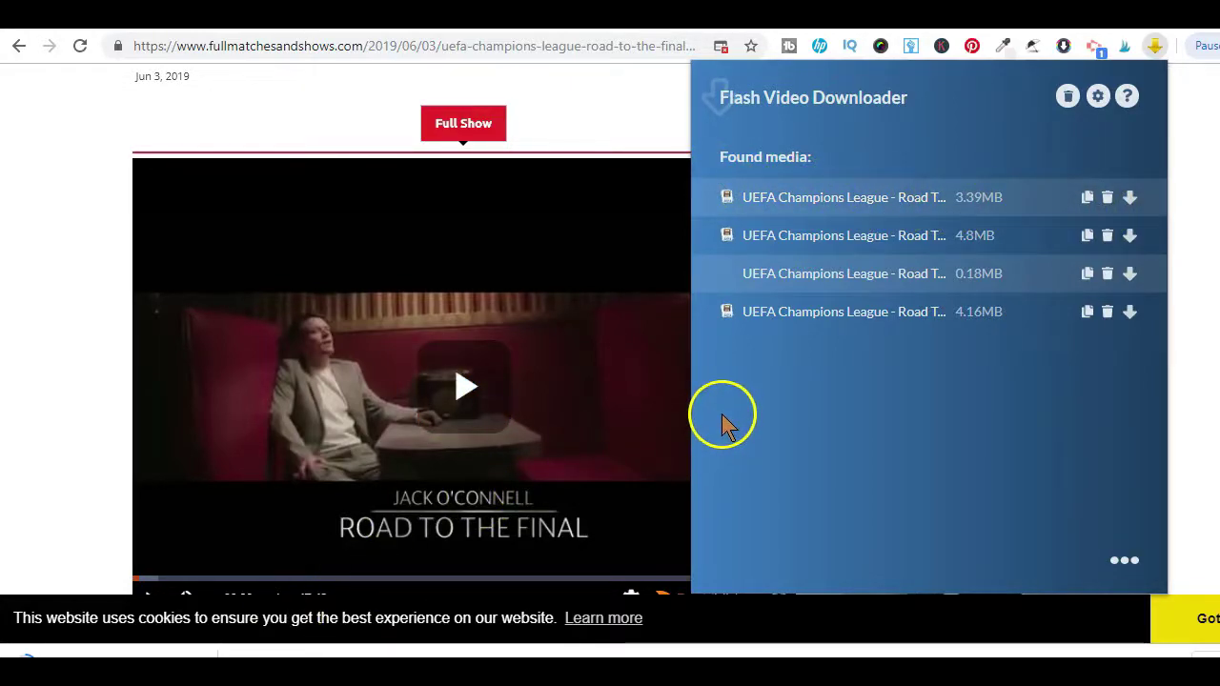
click(1096, 99)
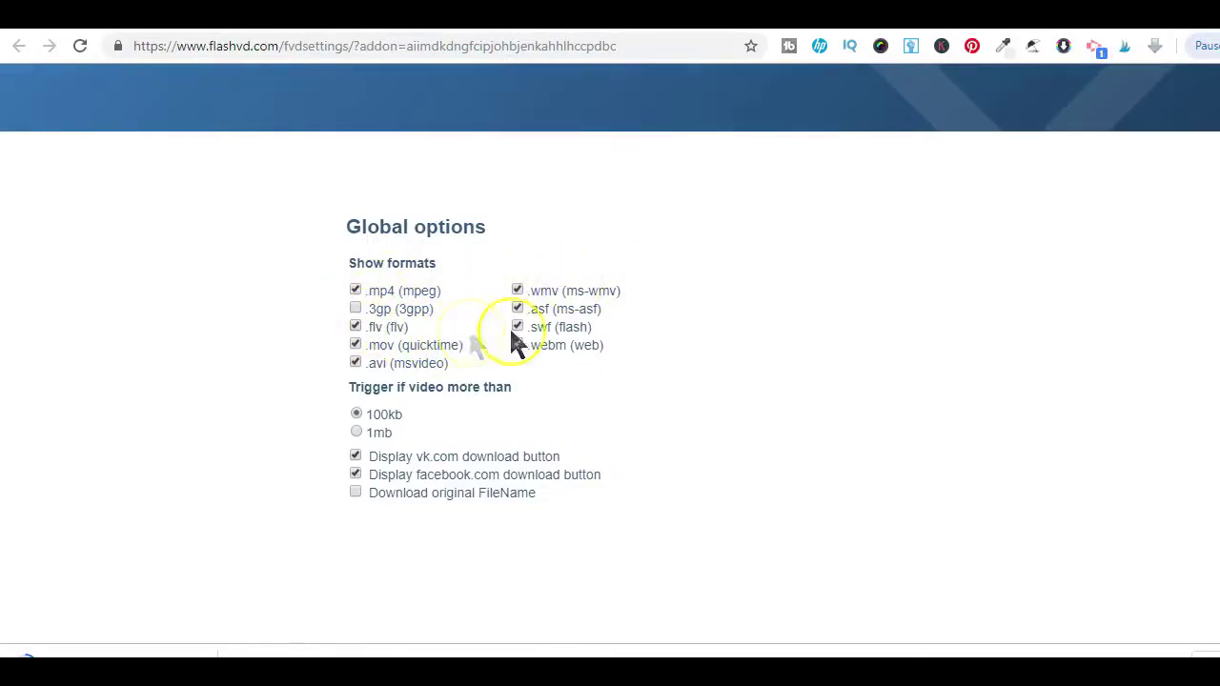
key(ctrl+t)
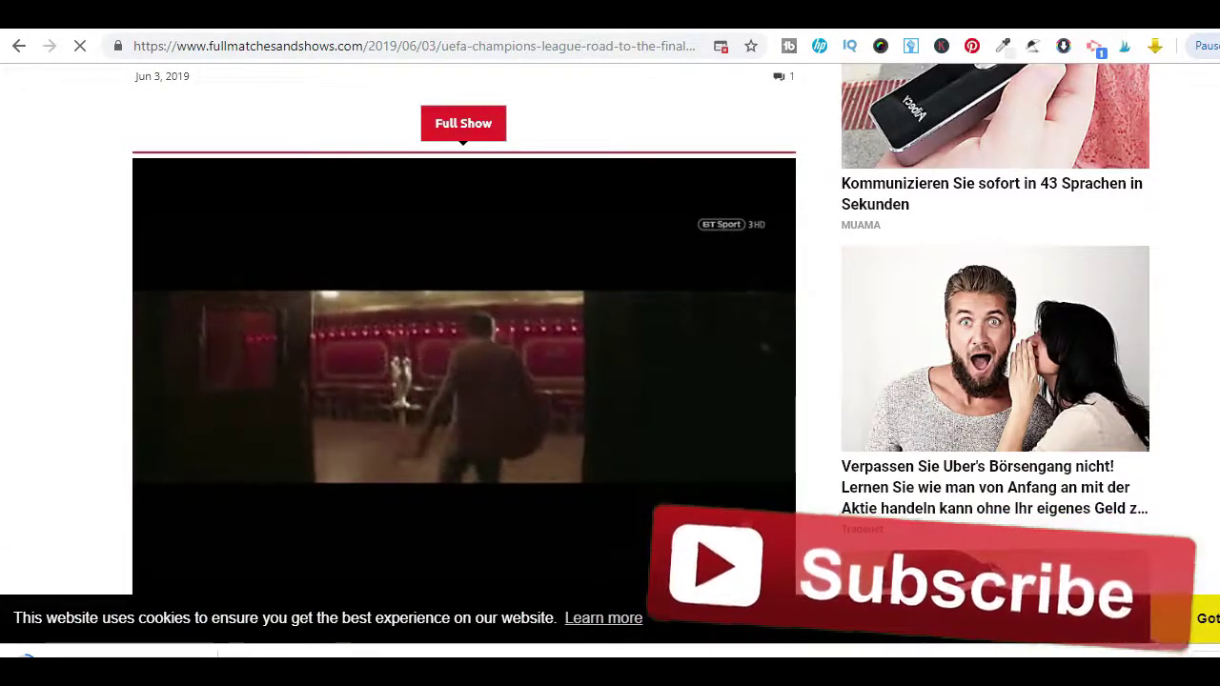
scroll(901, 522, down, 1)
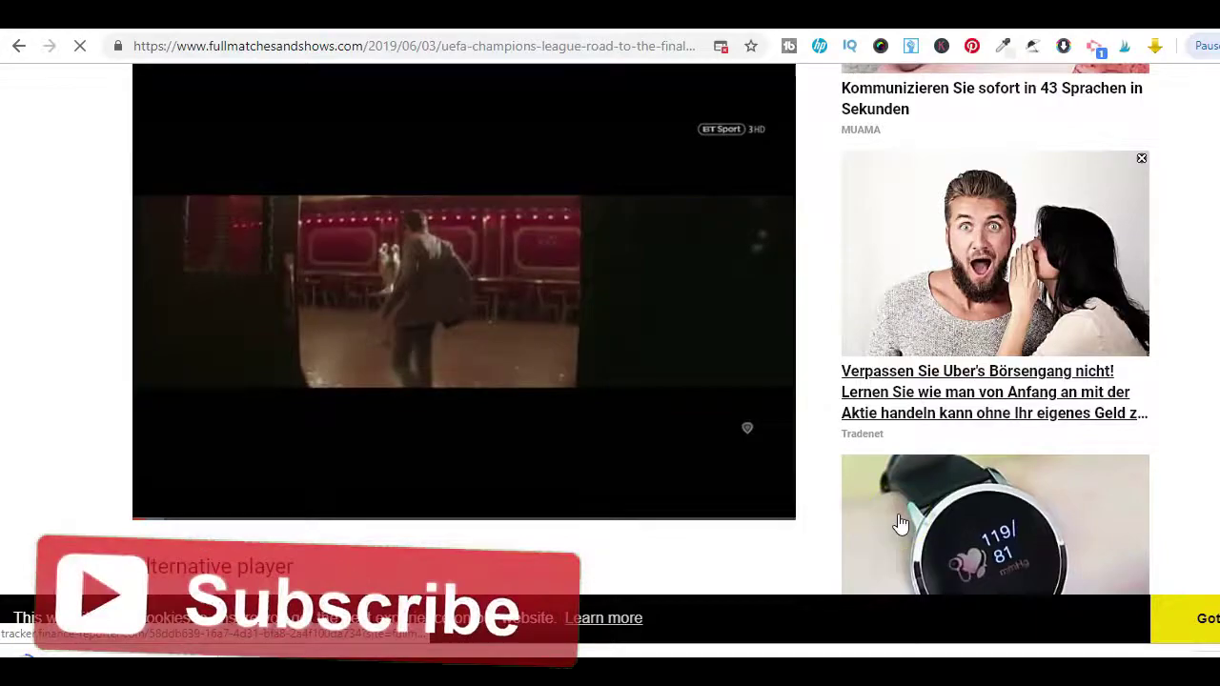